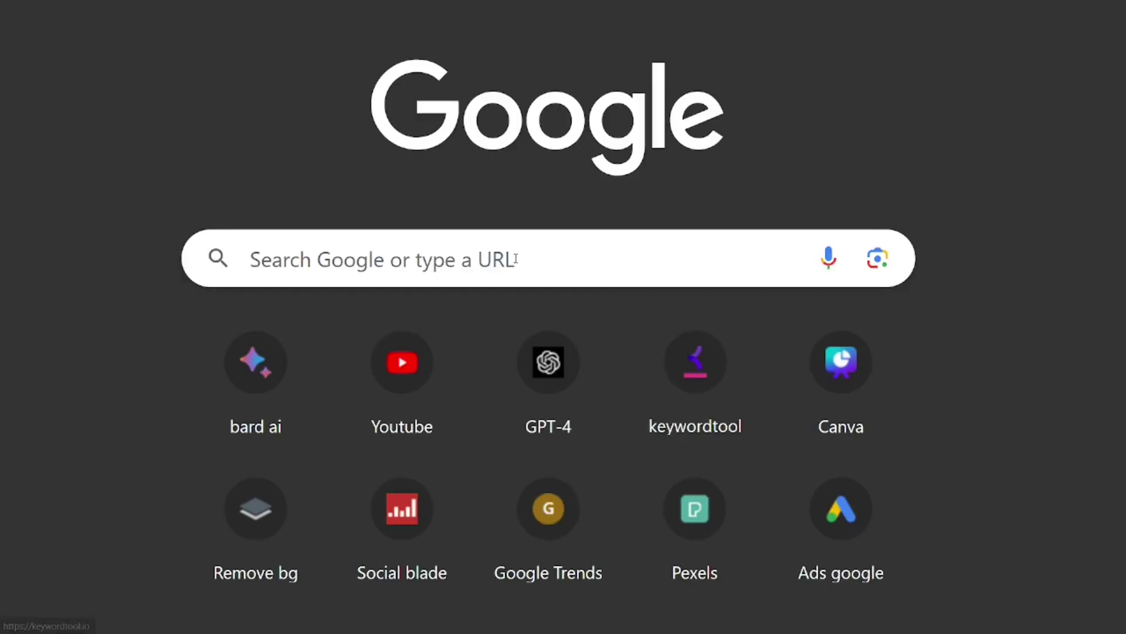
Step: Search Google for 'zoho' and open the Zoho website from the results
click(515, 259)
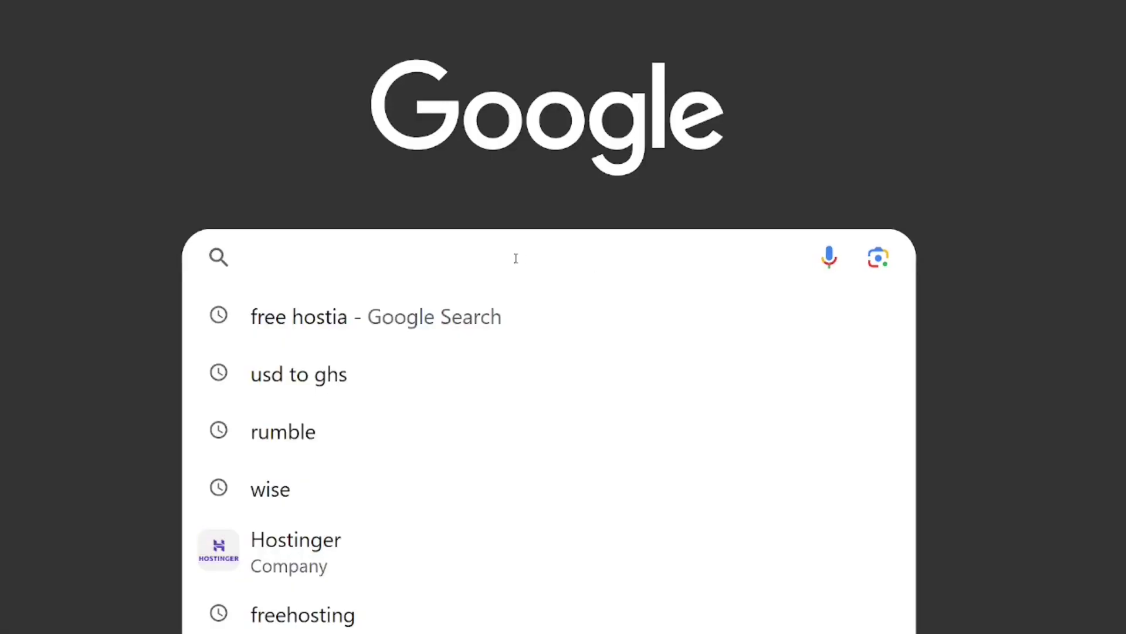
text(zoho)
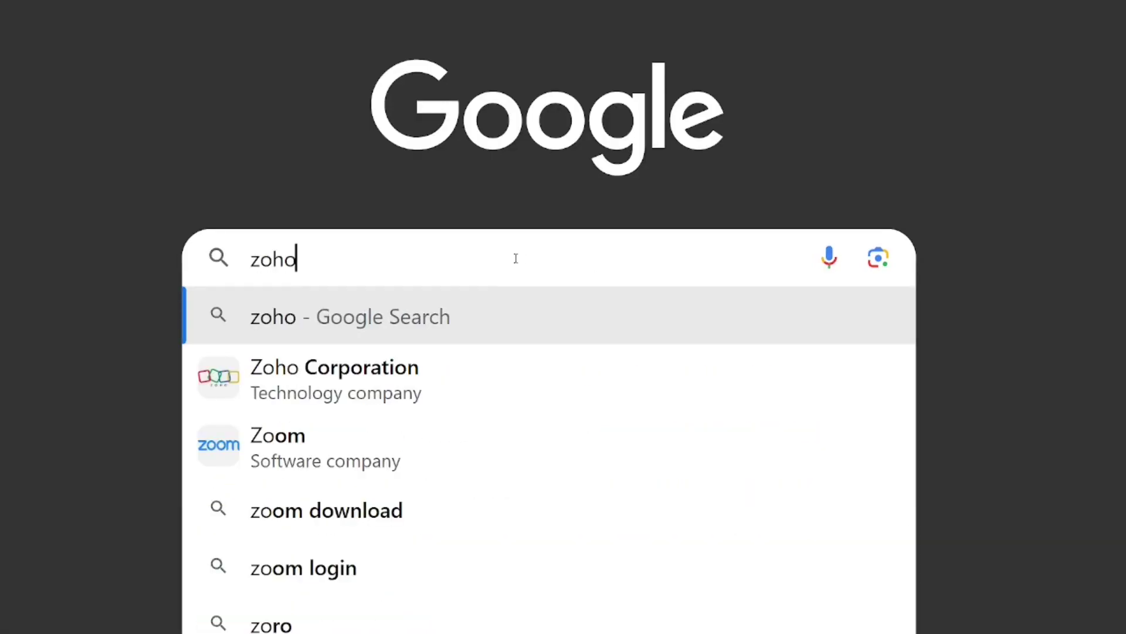
key(Return)
key(ctrl+plus)
key(ctrl+plus)
key(ctrl+plus)
key(ctrl+plus)
key(ctrl+plus)
key(ctrl+plus)
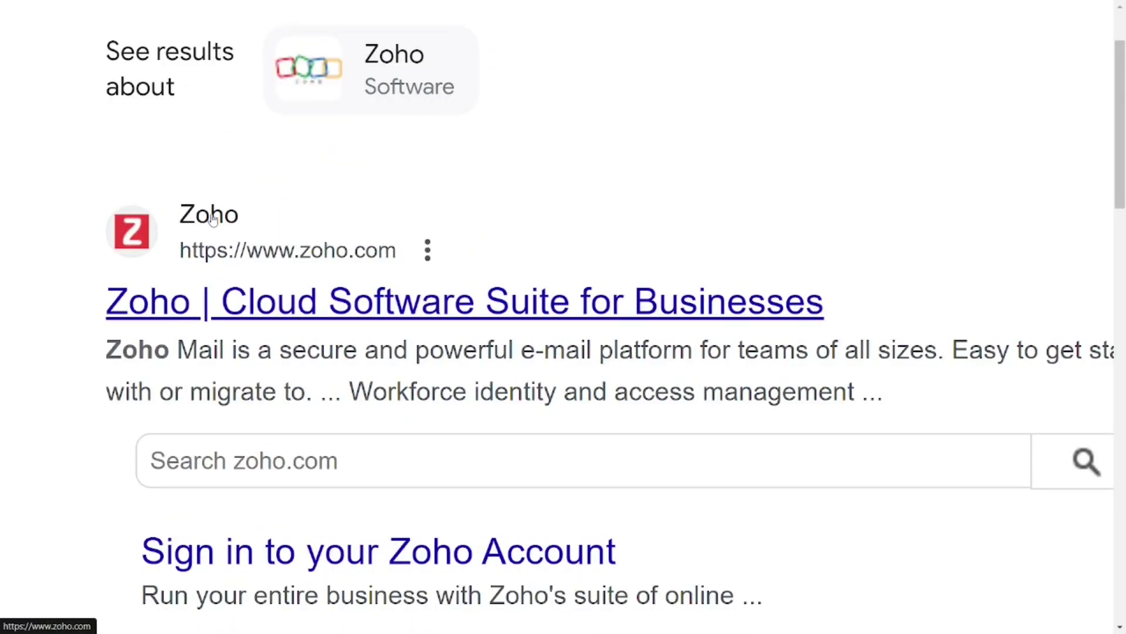
click(212, 219)
key(ctrl+plus)
key(ctrl+plus)
key(ctrl+plus)
key(ctrl+plus)
key(ctrl+plus)
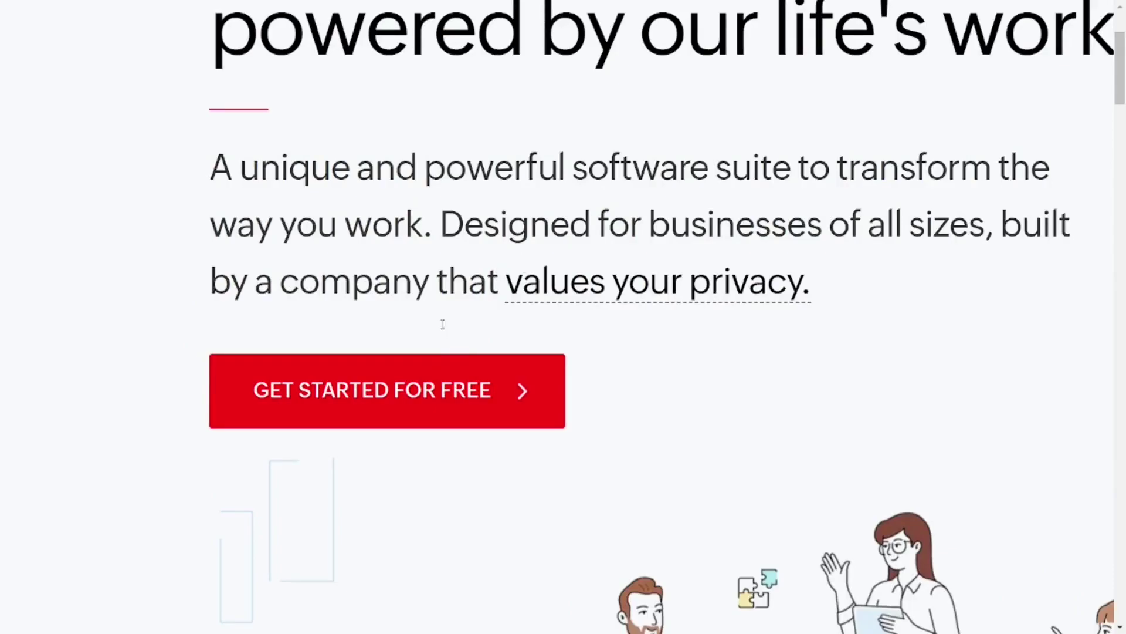
Step: Complete Zoho's free sign-up form with an email, password and accepted terms, then submit
click(427, 397)
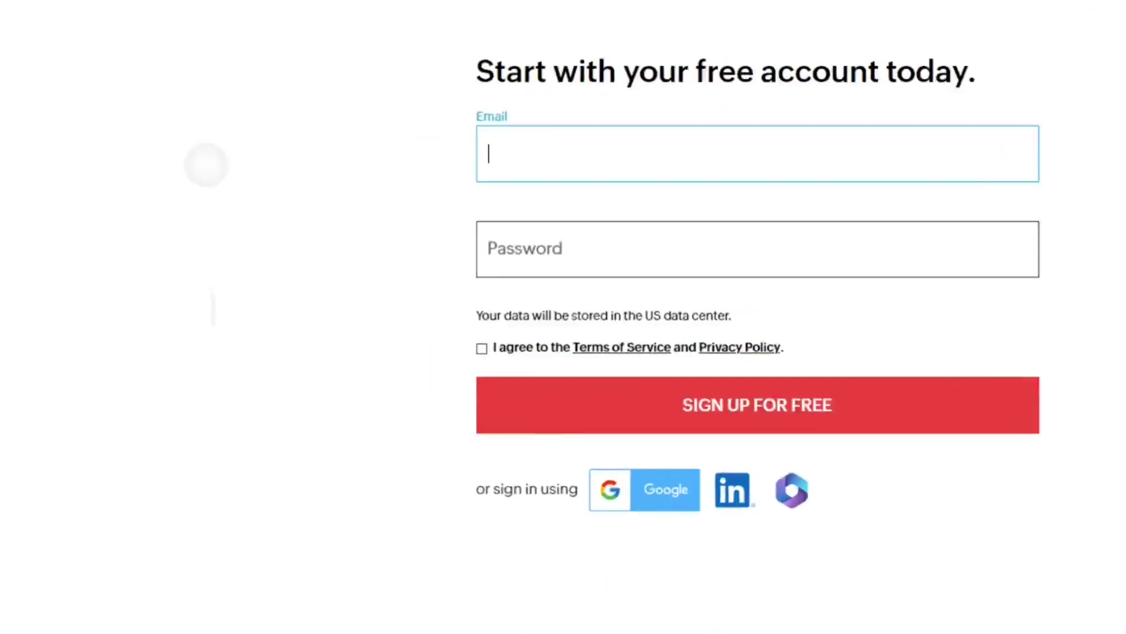
key(ctrl+plus)
key(ctrl+plus)
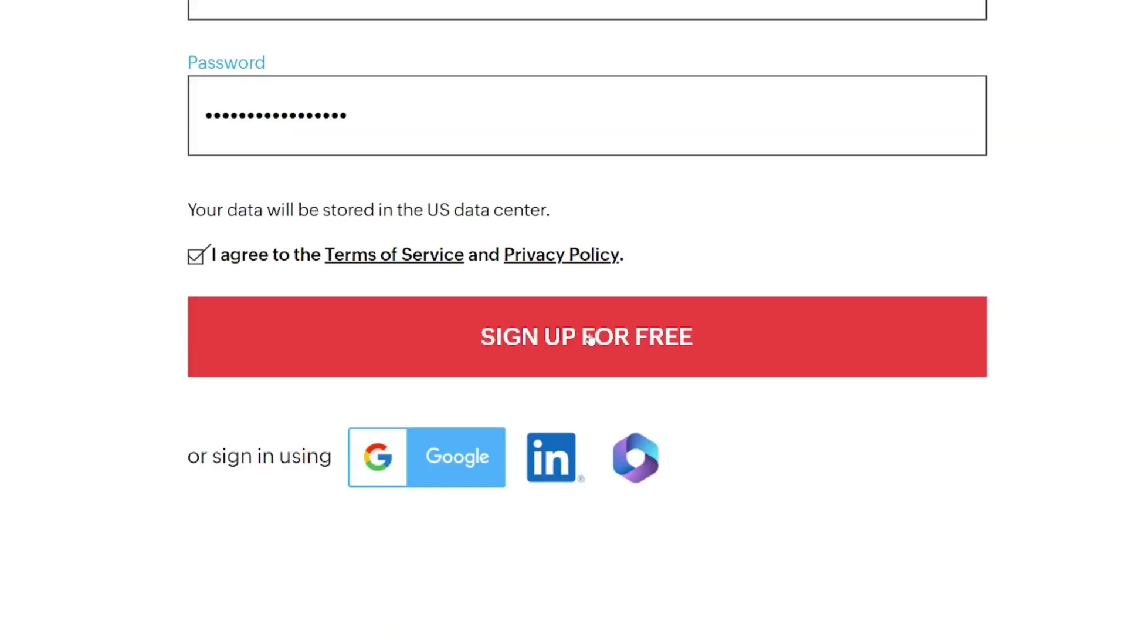
click(588, 339)
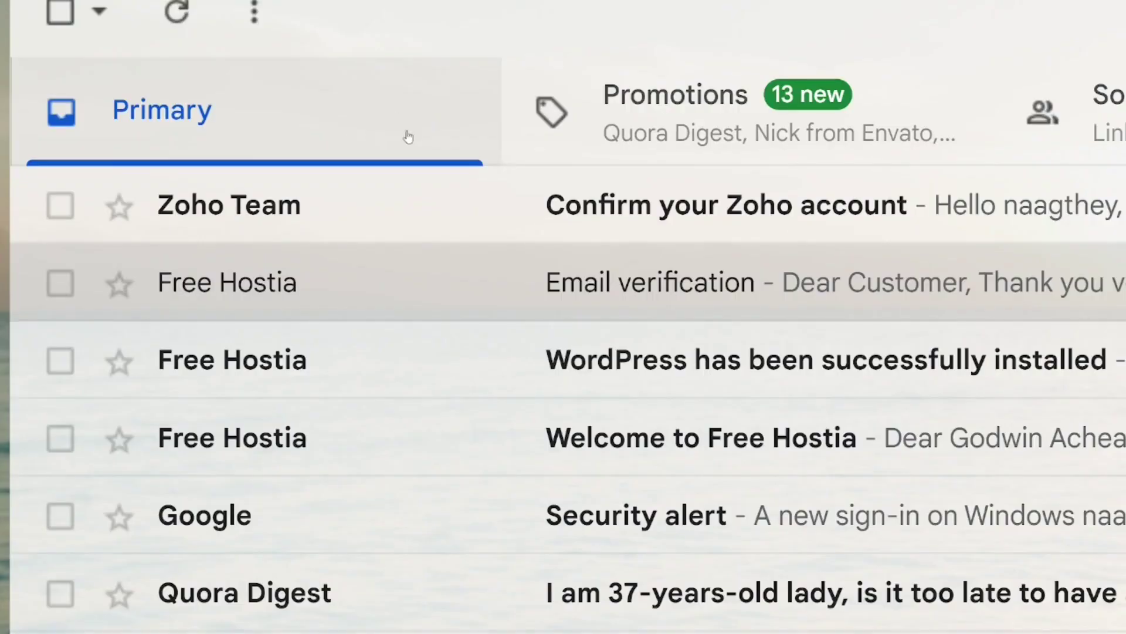
Step: Open the Zoho confirmation email in Gmail and follow its Confirm Account link
click(641, 227)
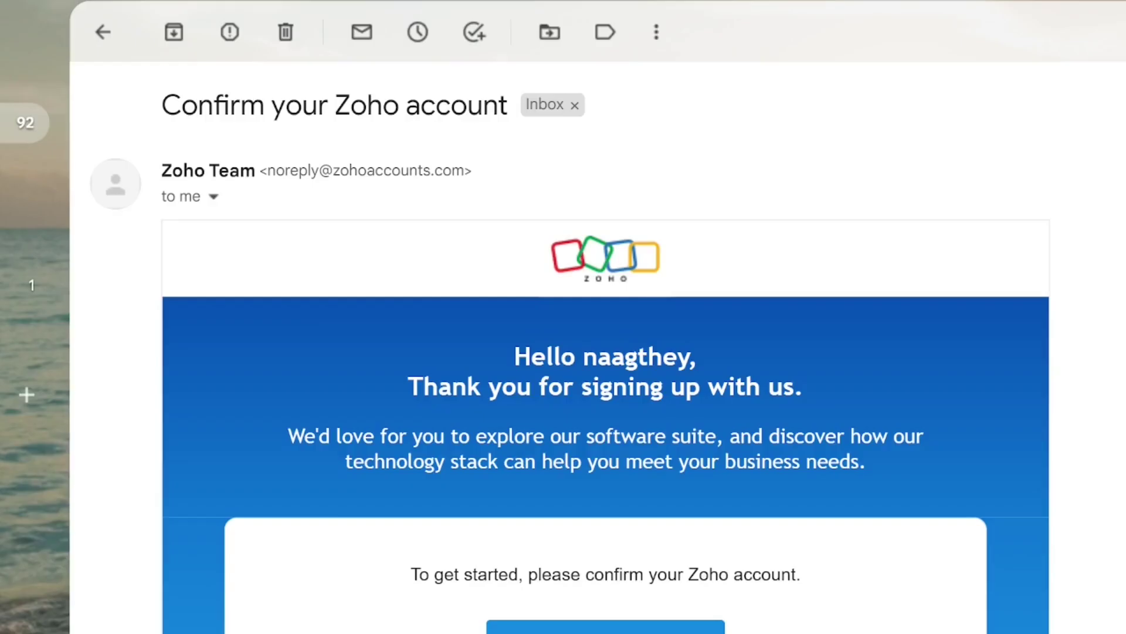
scroll(605, 346, down, 4)
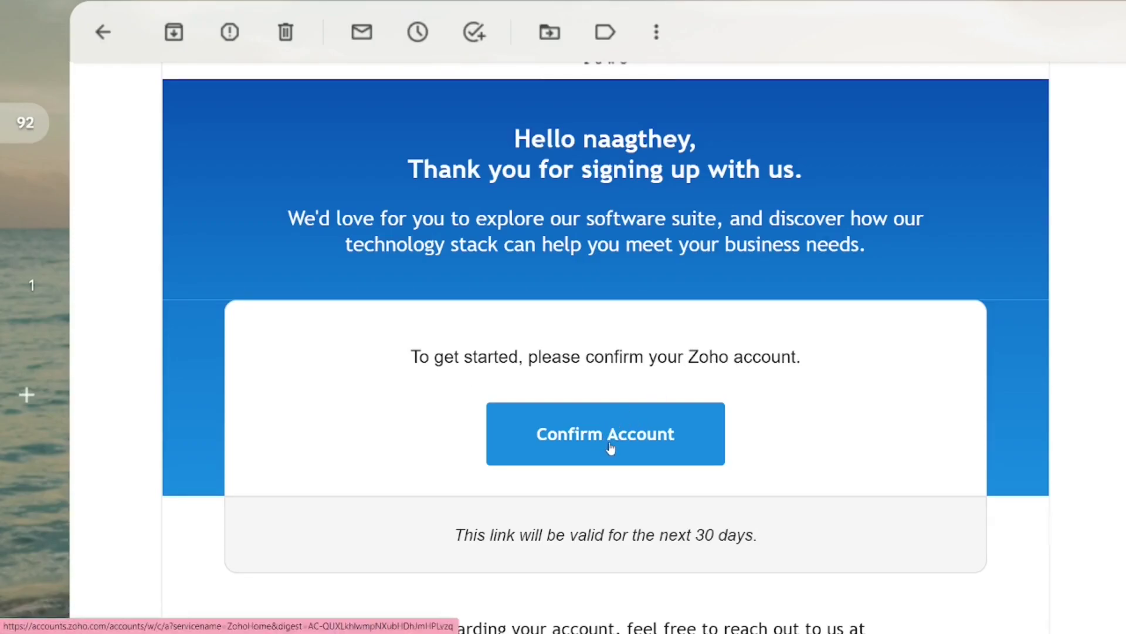
click(611, 448)
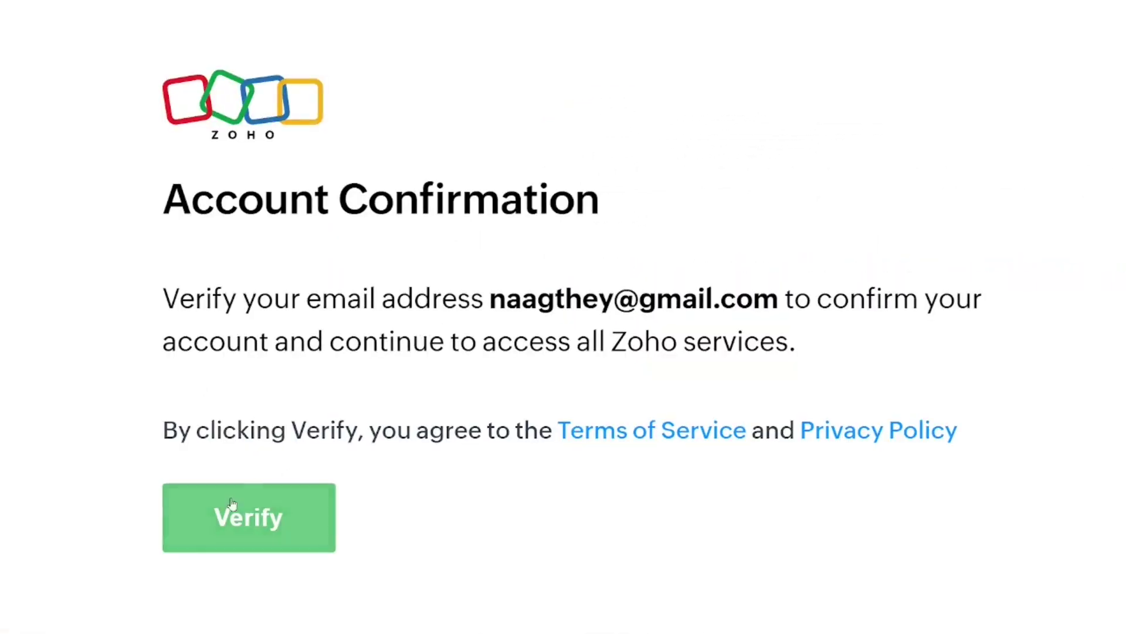
Step: Verify the email address and access the account's featured apps page
click(262, 516)
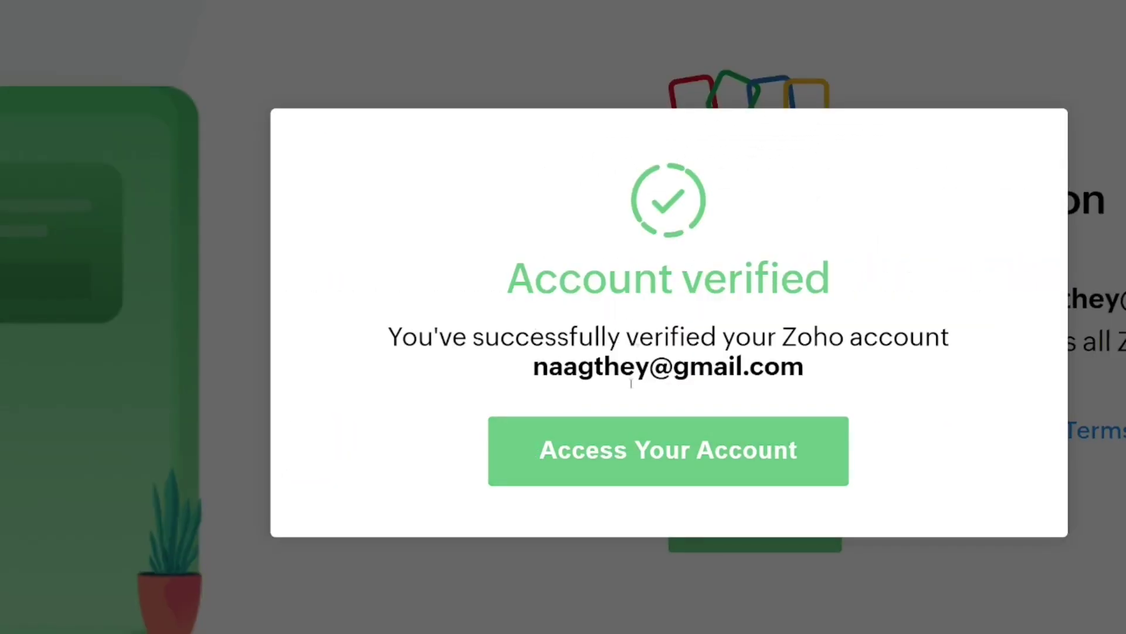
click(679, 462)
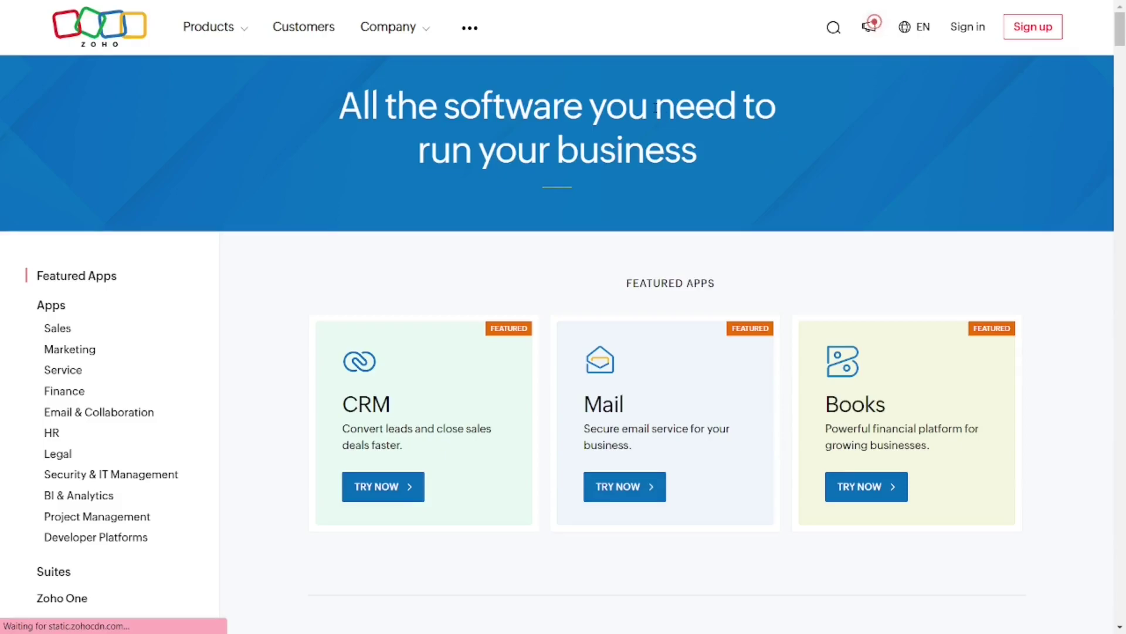
scroll(762, 127, up, 5)
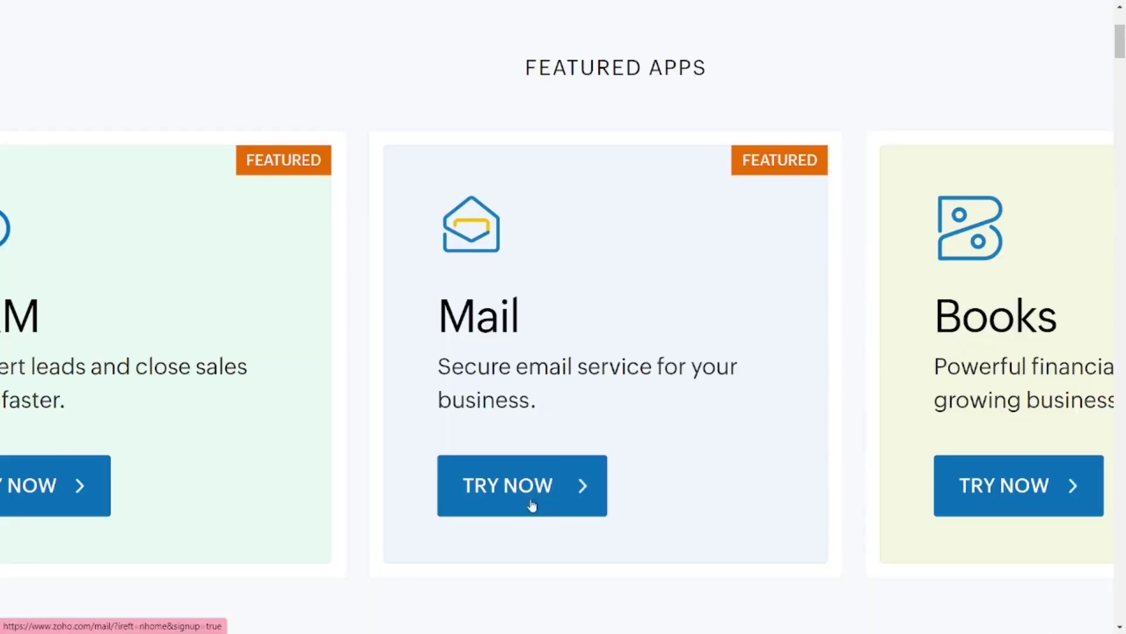
Step: Try Zoho Mail, fill the Name and Email/Phone sign-up fields, and continue to MFA
click(561, 497)
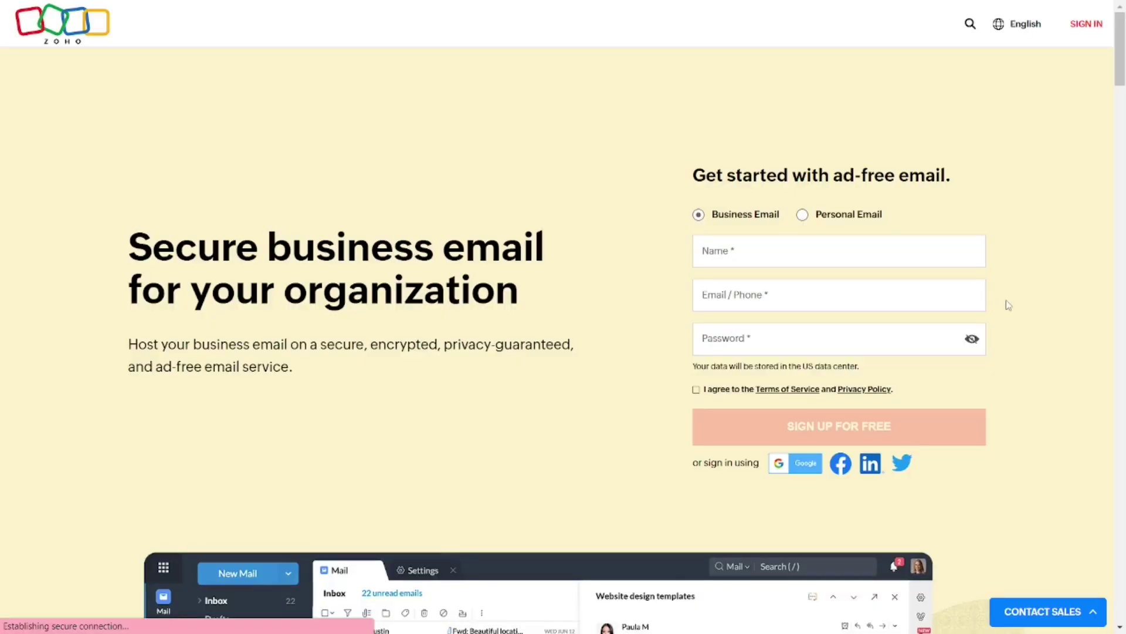
key(ctrl+plus)
key(ctrl+plus)
key(ctrl+plus)
key(ctrl+plus)
key(ctrl+plus)
key(ctrl+plus)
click(440, 242)
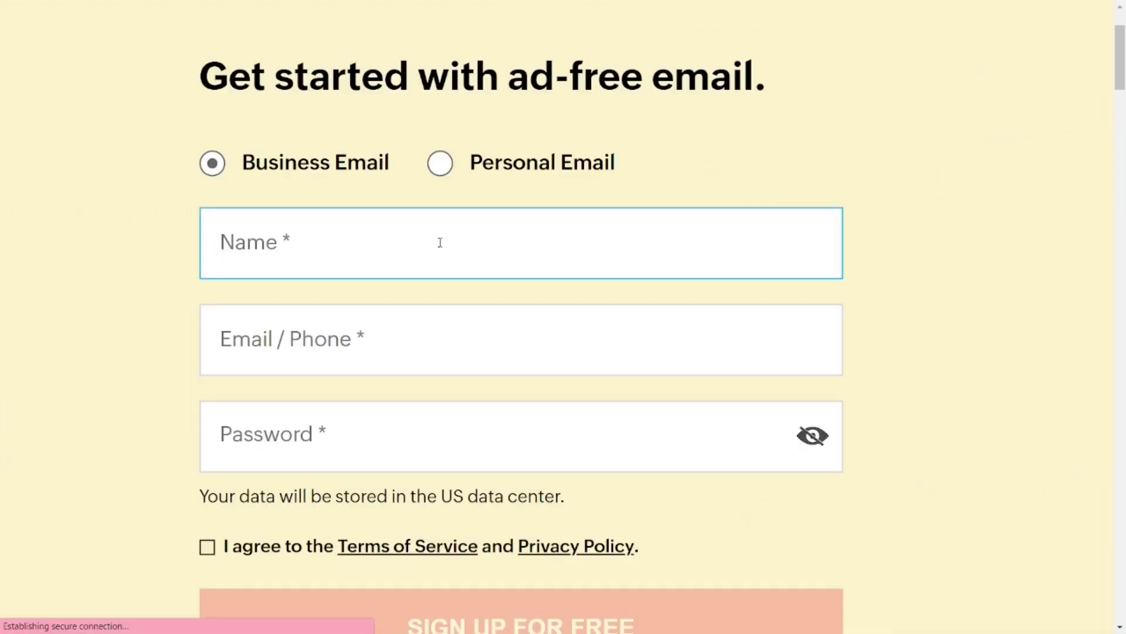
click(371, 346)
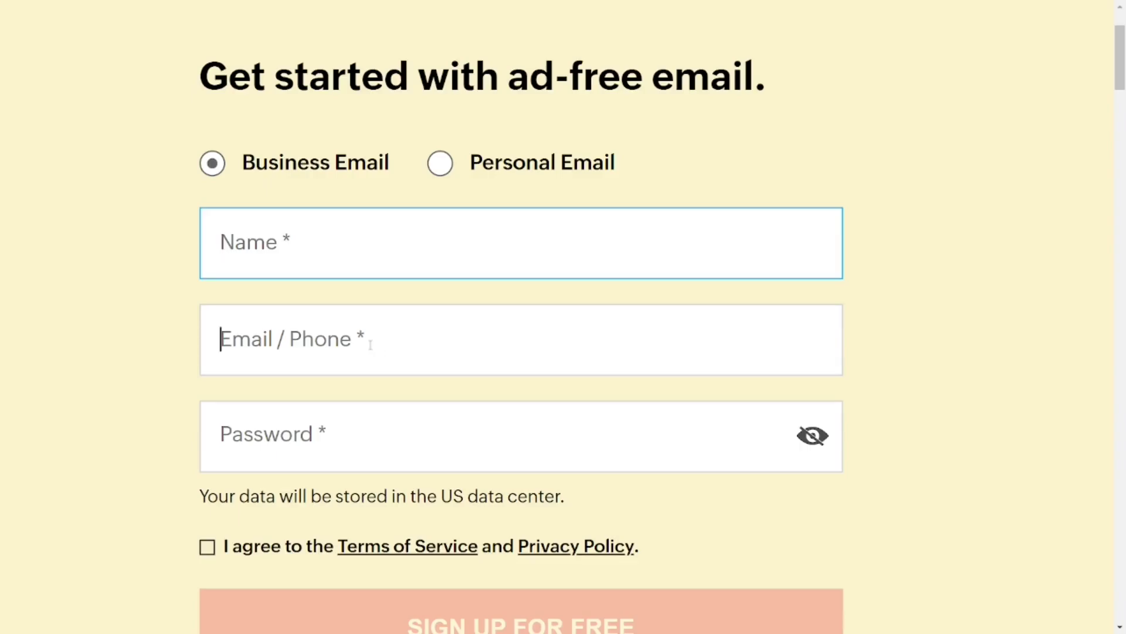
scroll(311, 433, down, 1)
scroll(674, 434, down, 5)
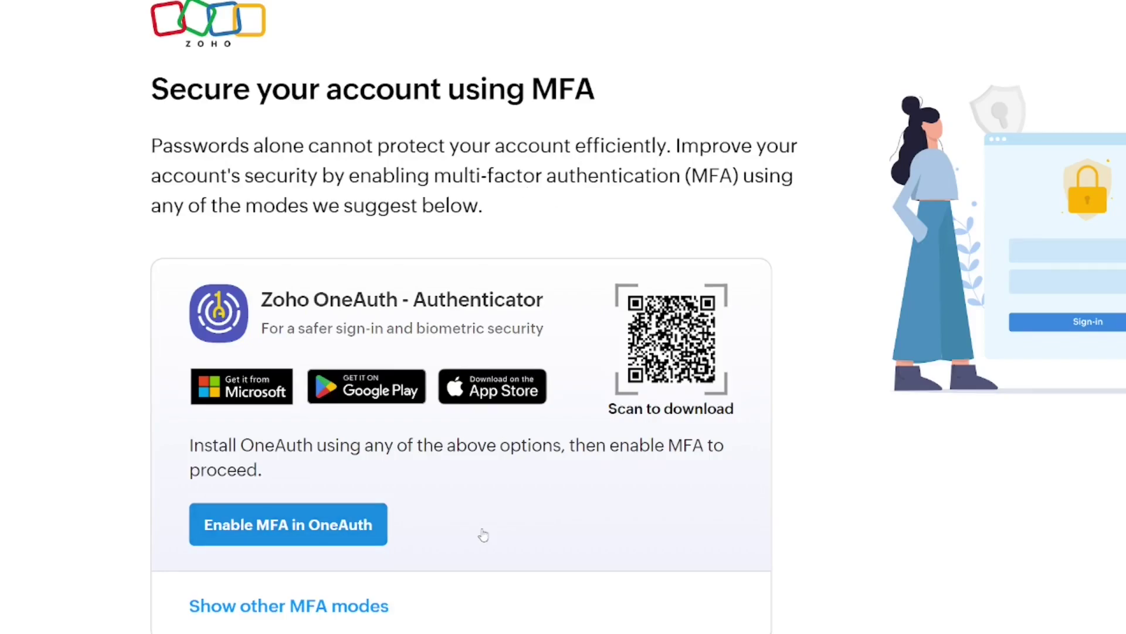
Step: Defer MFA with 'Remind me later' and confirm linking the Google and Zoho accounts
scroll(483, 535, down, 3)
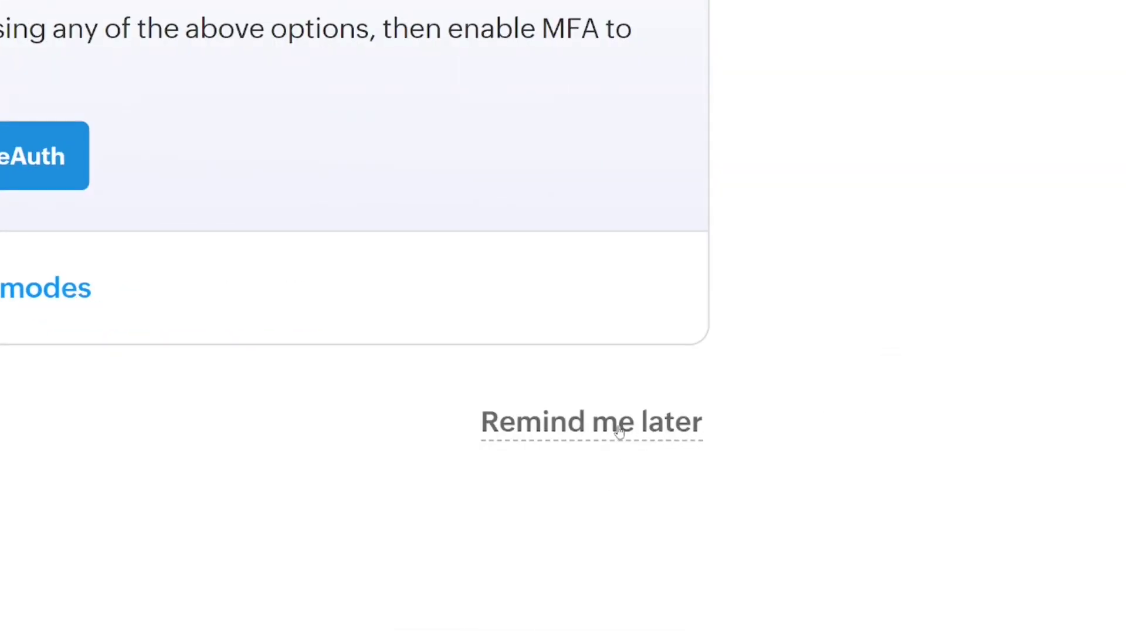
click(618, 427)
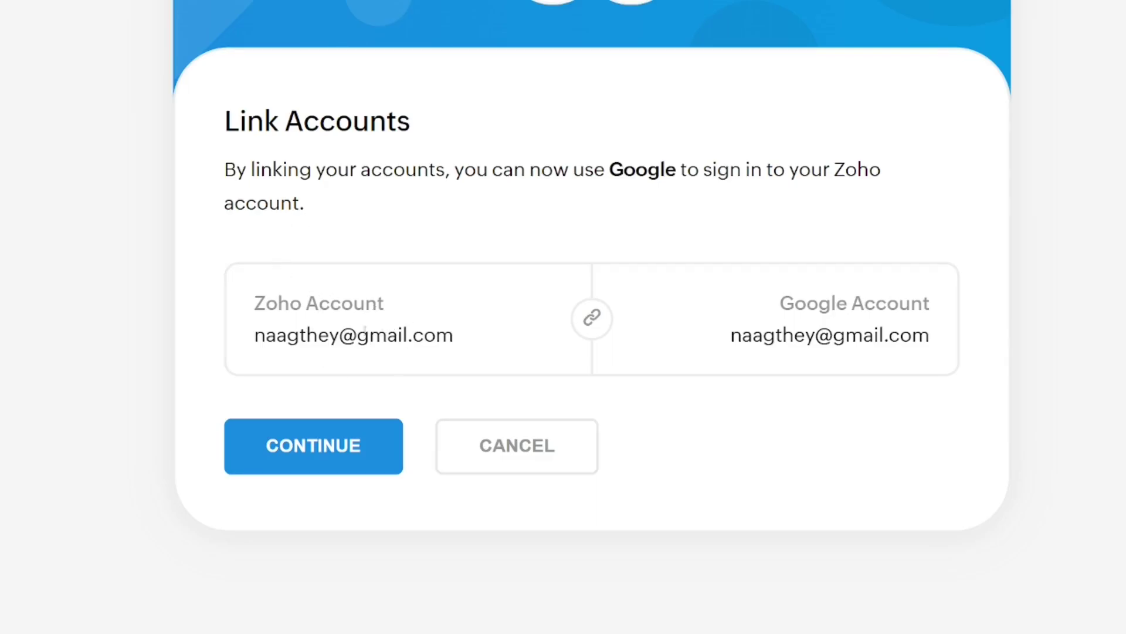
click(322, 452)
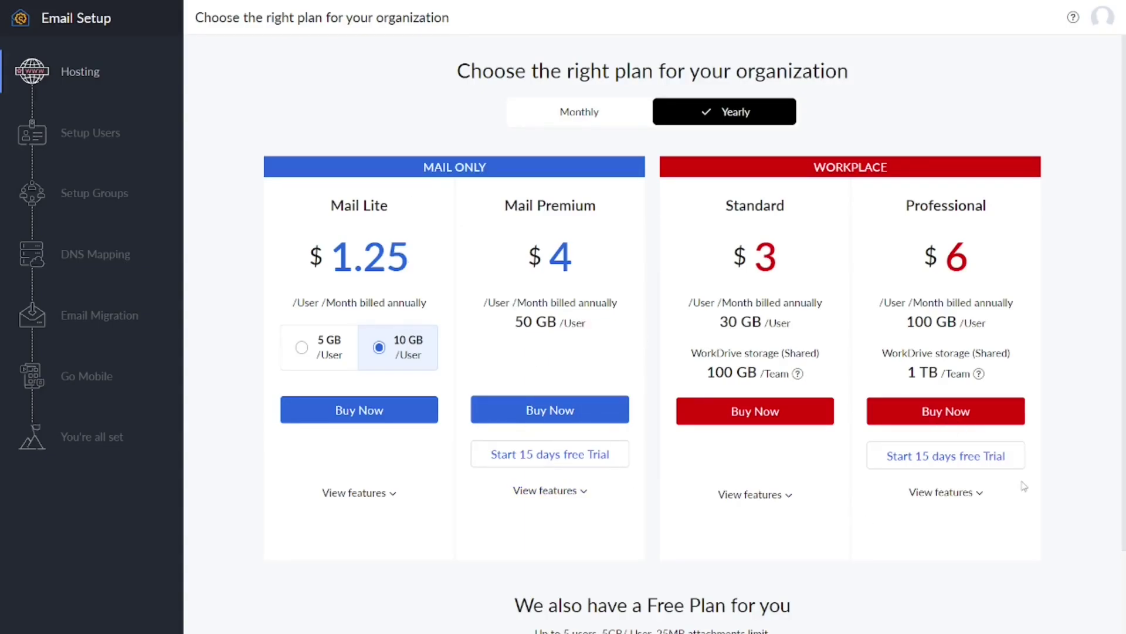
Step: Choose Zoho Mail's Free Plan from the email setup plans
scroll(1024, 486, down, 2)
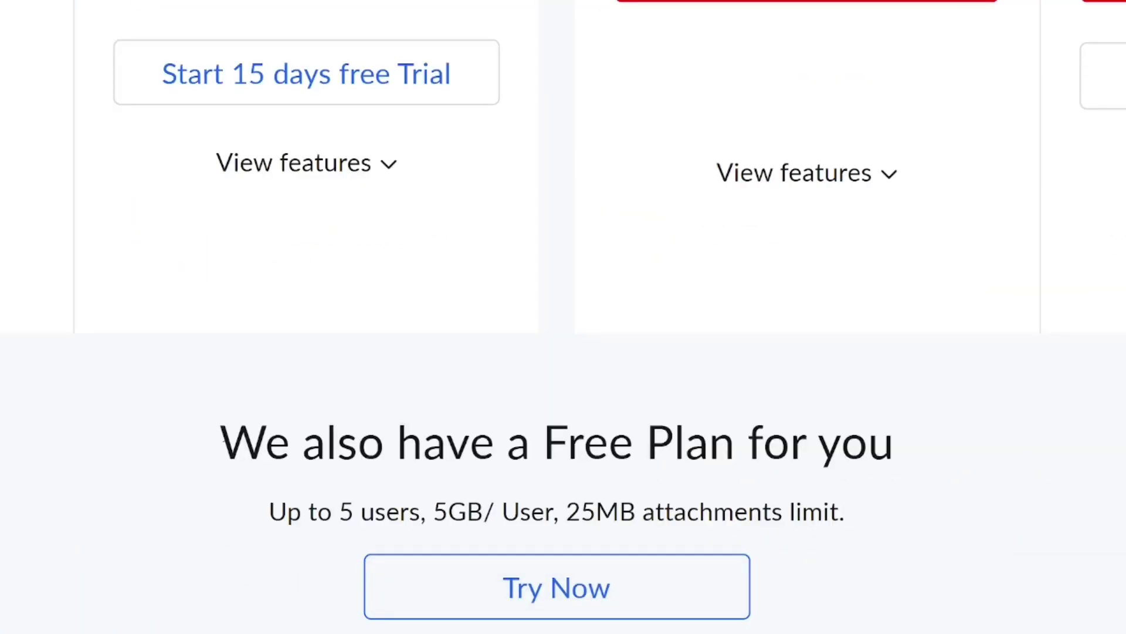
drag(223, 440, 904, 451)
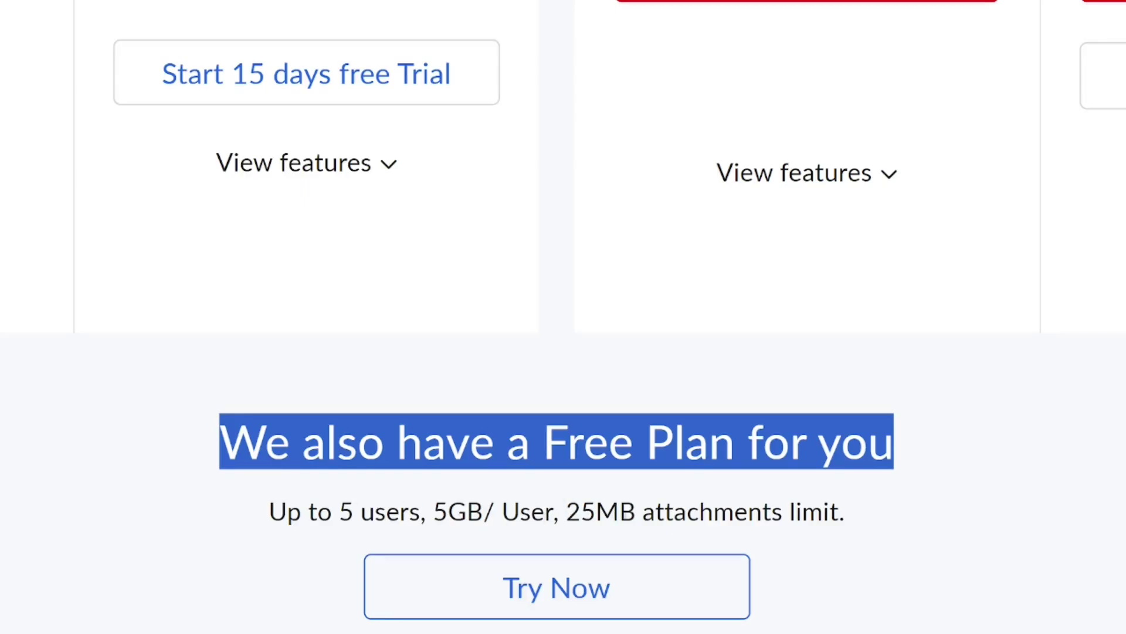
click(569, 599)
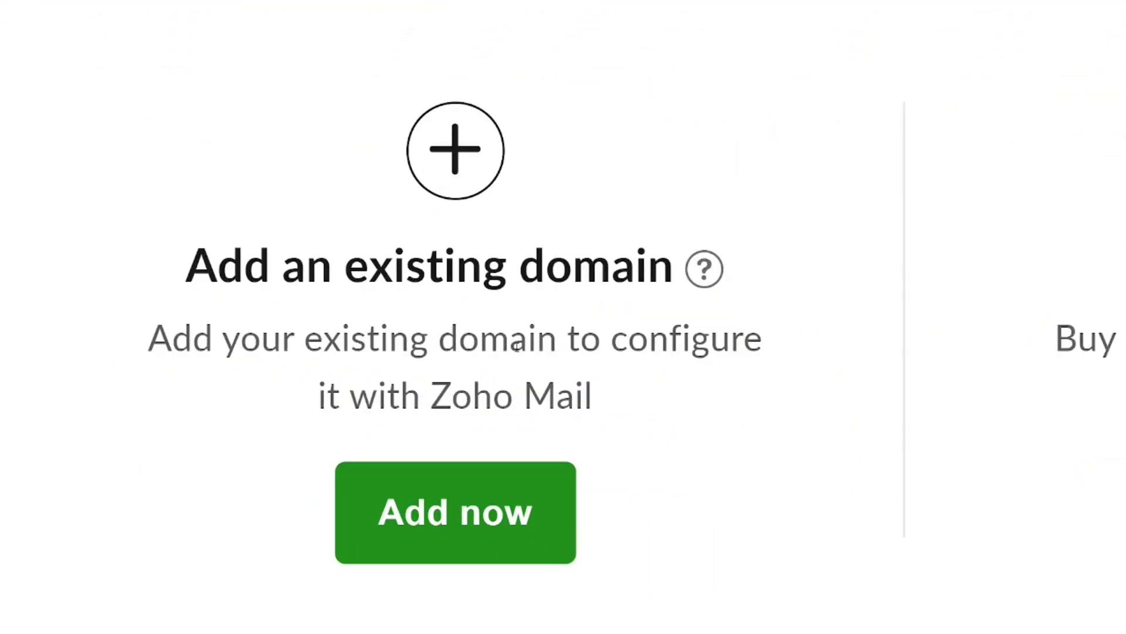
Step: Start adding an existing domain and paste naagthey.com as the domain name
click(442, 535)
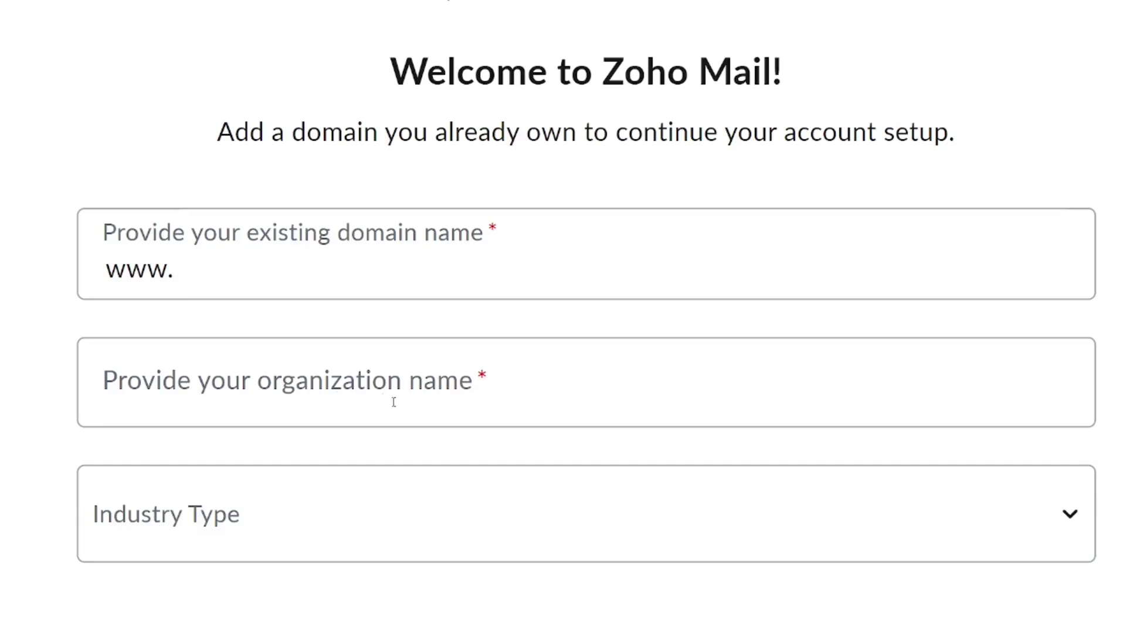
text(naagthey.com)
scroll(377, 282, down, 1)
scroll(169, 262, down, 2)
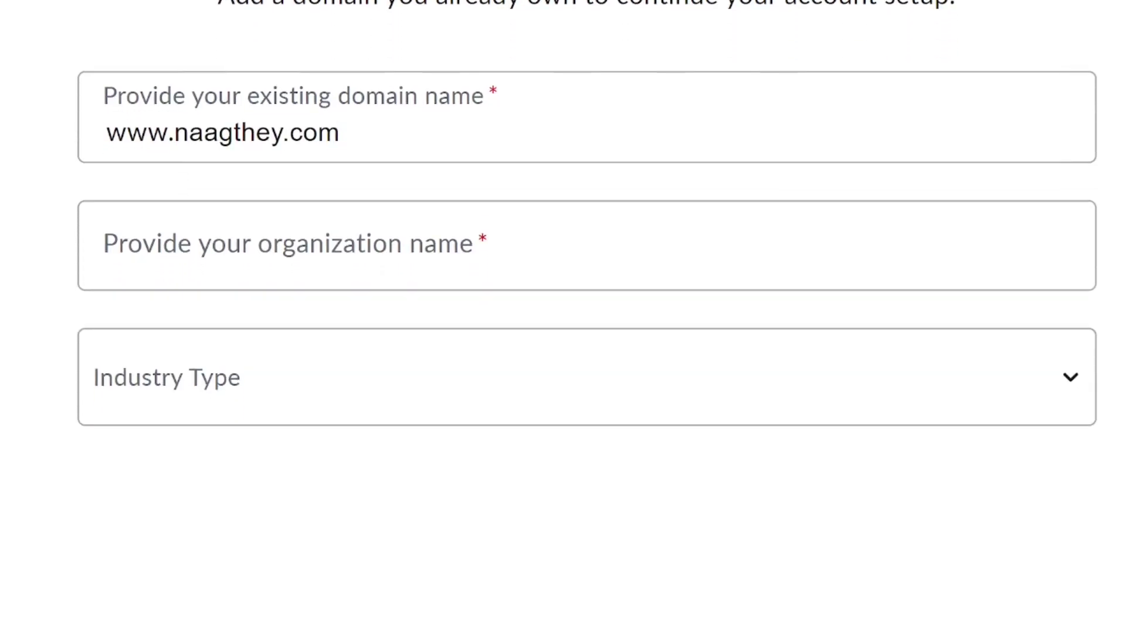
Step: Set organization N-type with Education industry type and add the domain
click(234, 257)
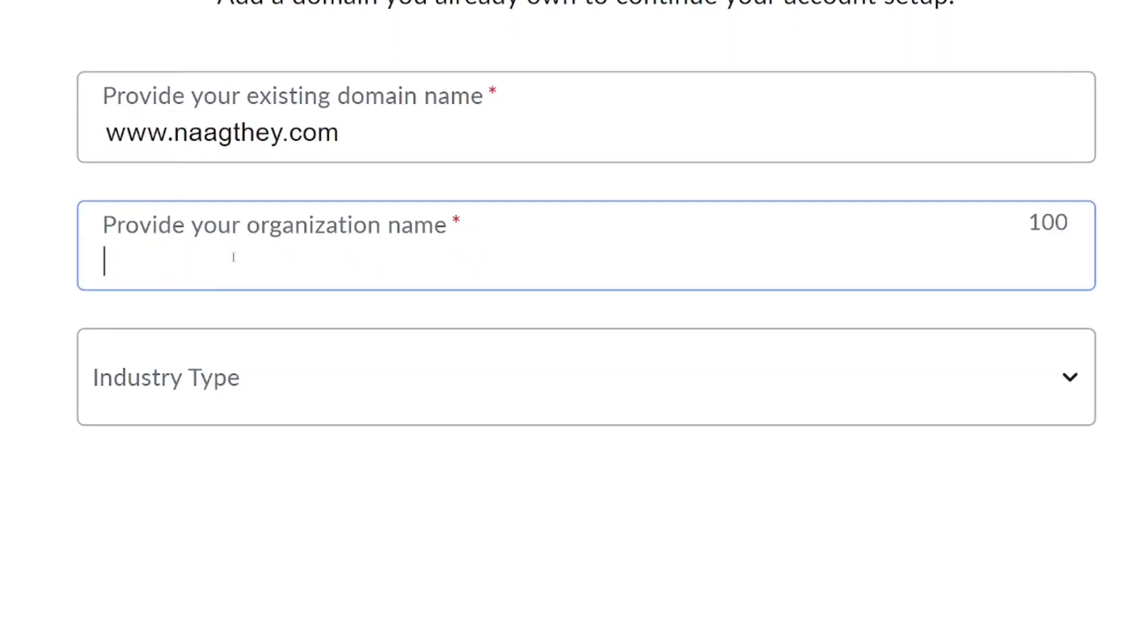
text(N-type)
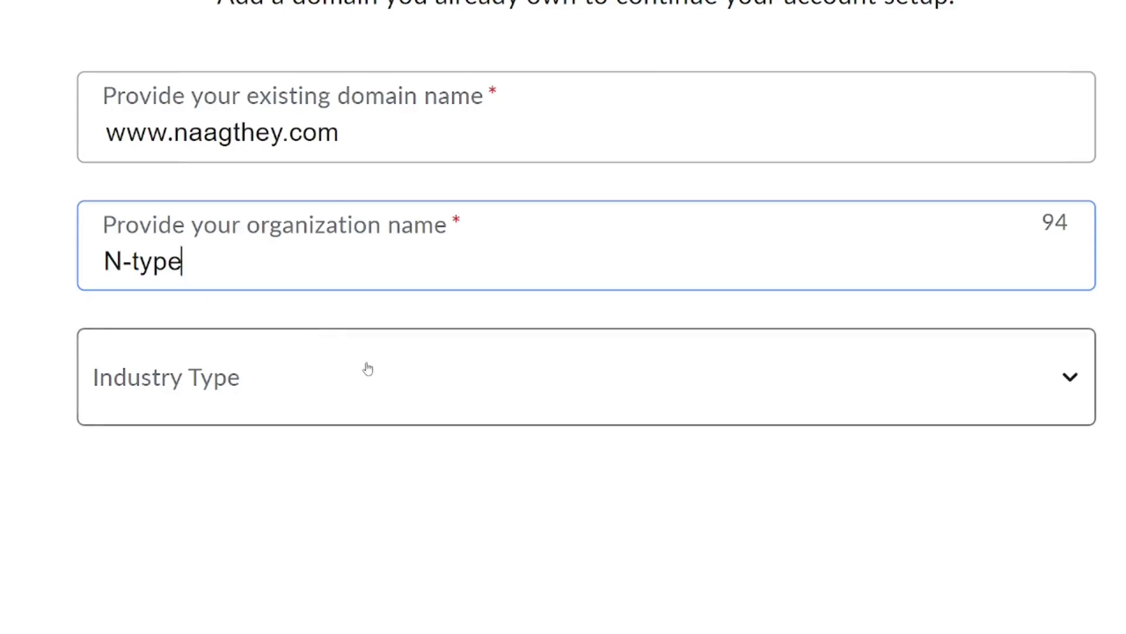
click(644, 387)
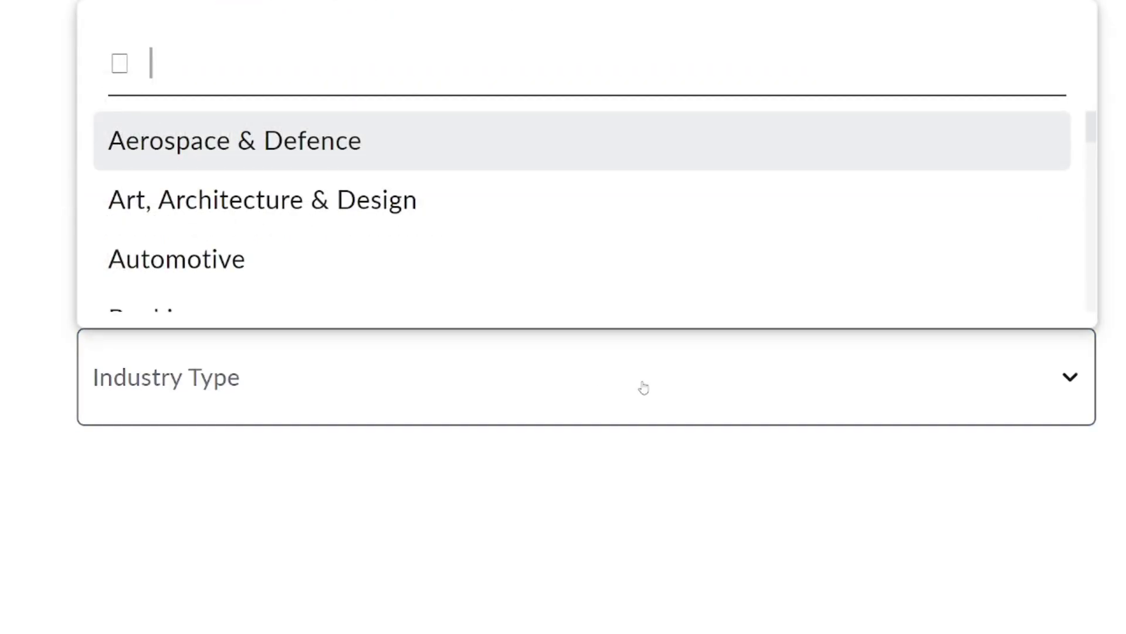
key(Down)
key(Down)
key(Down)
key(Down)
key(Down)
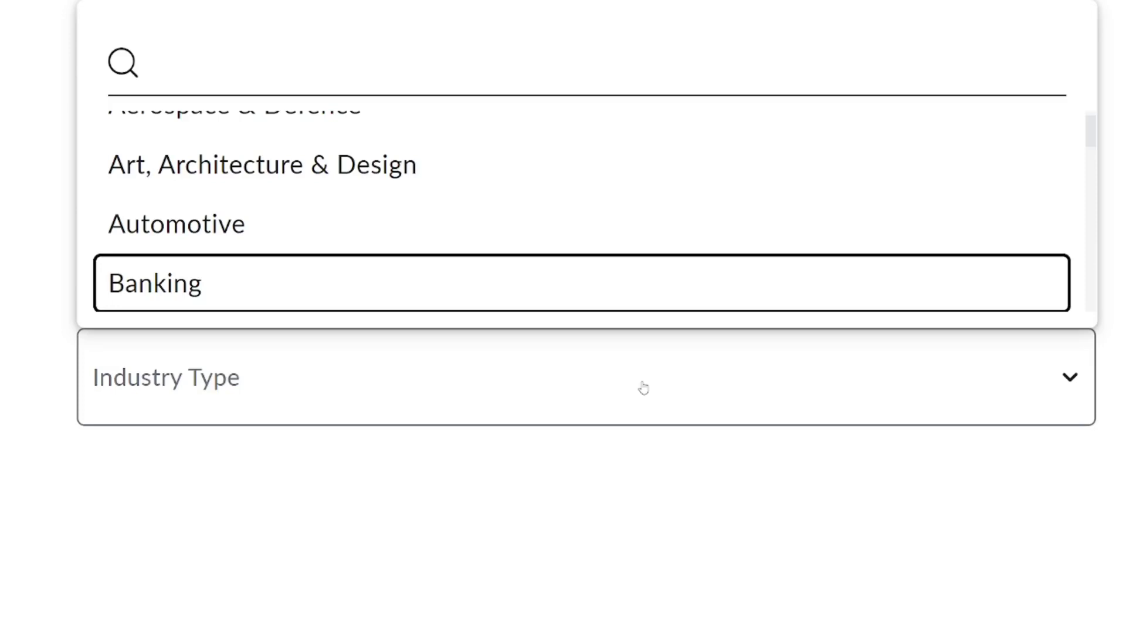
key(Down)
key(Return)
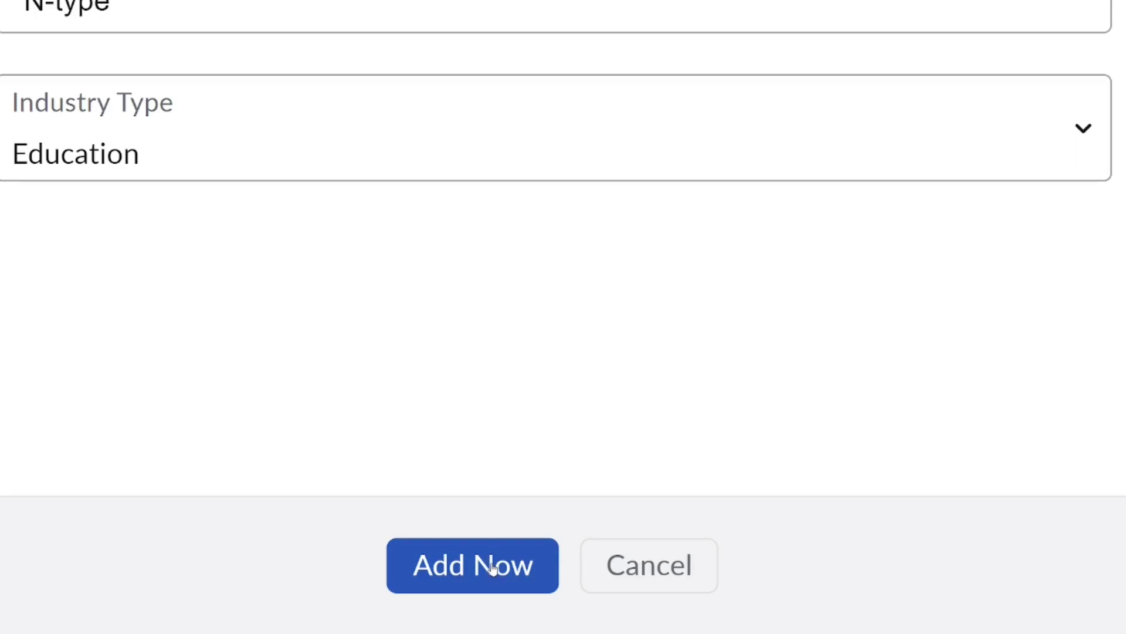
click(492, 566)
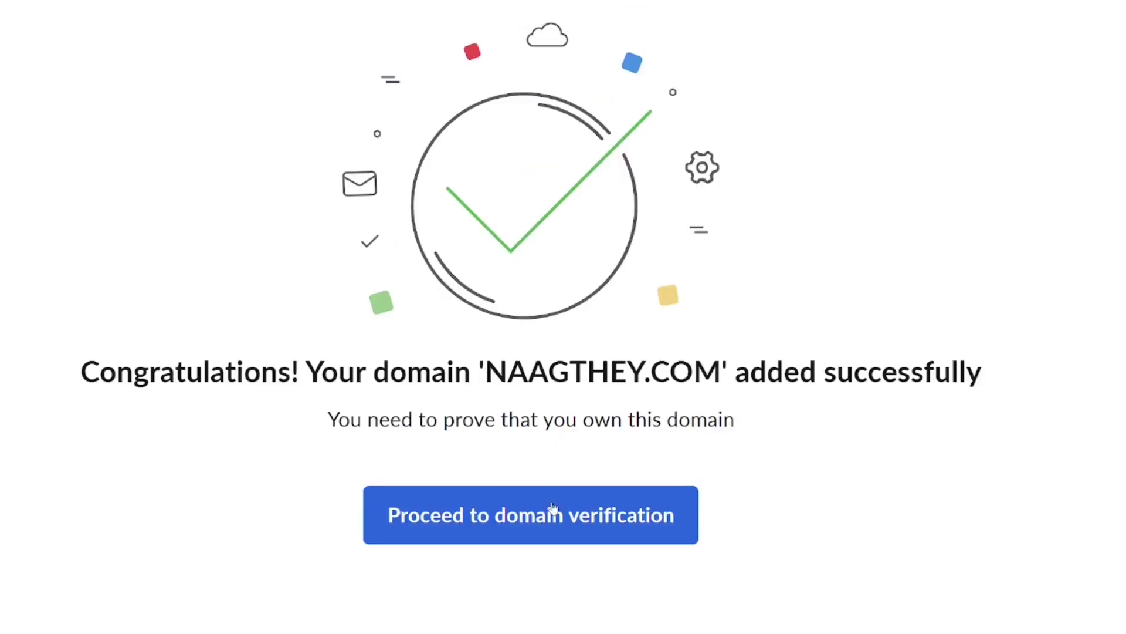
Step: Proceed to domain ownership verification for naagthey.com
click(546, 518)
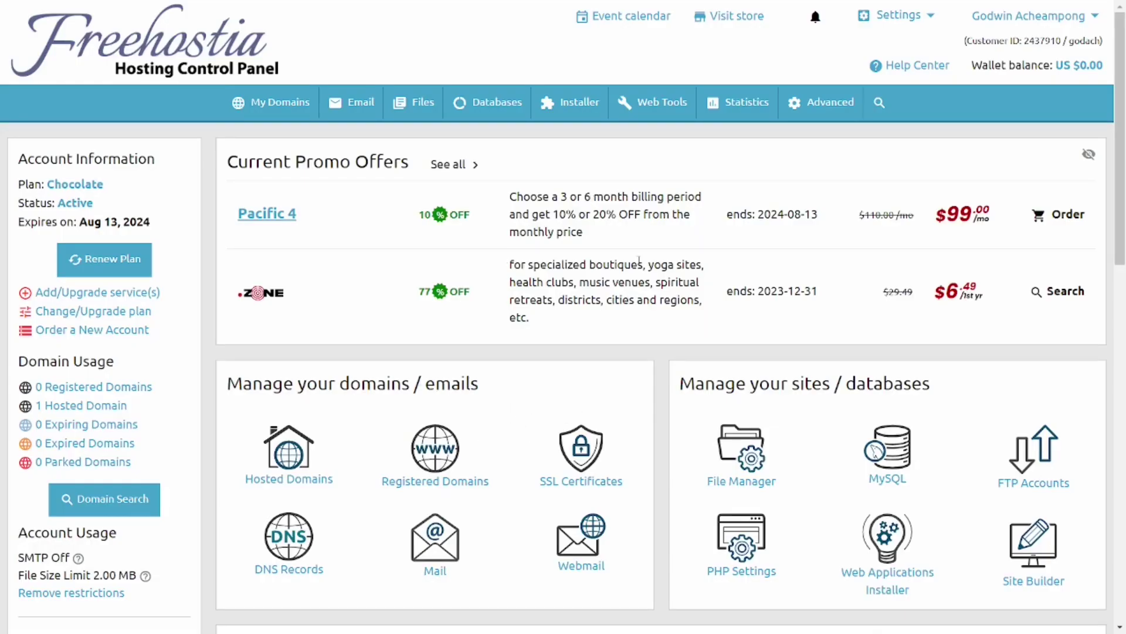
Step: Open the Mail email-account management page in Freehostia's Hosting Control Panel
scroll(639, 259, down, 3)
scroll(354, 406, up, 5)
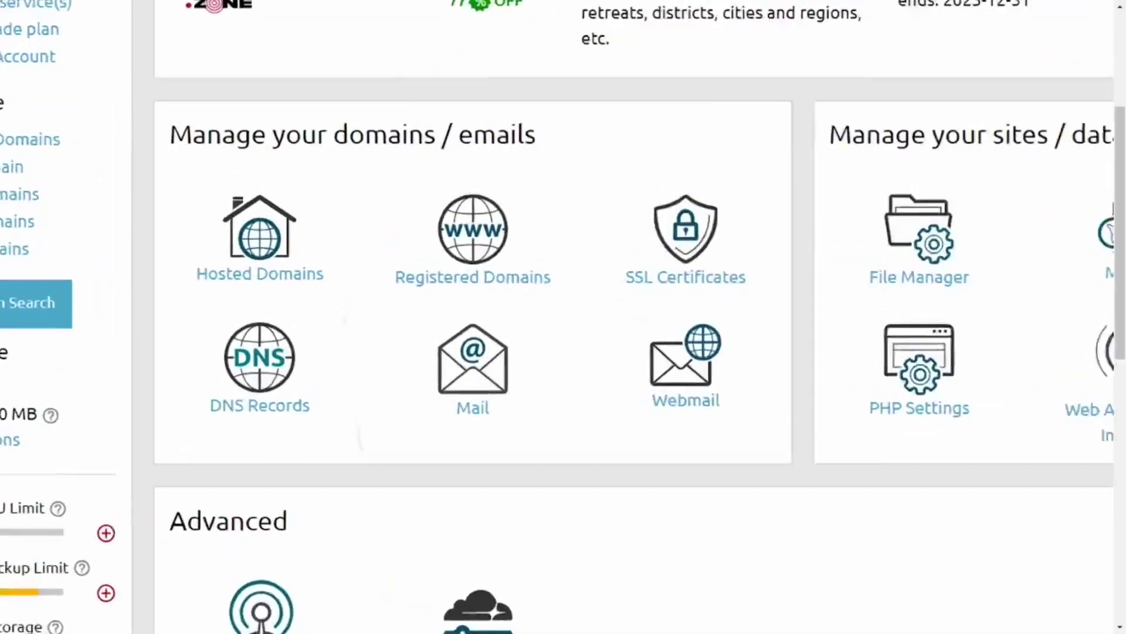
click(437, 362)
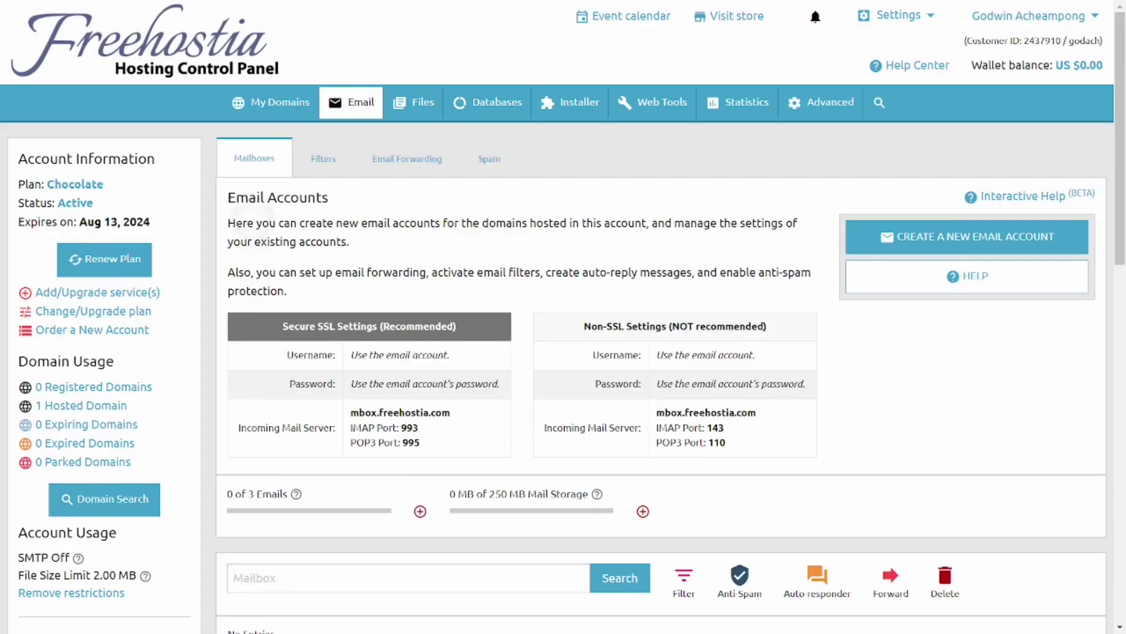
scroll(969, 324, up, 5)
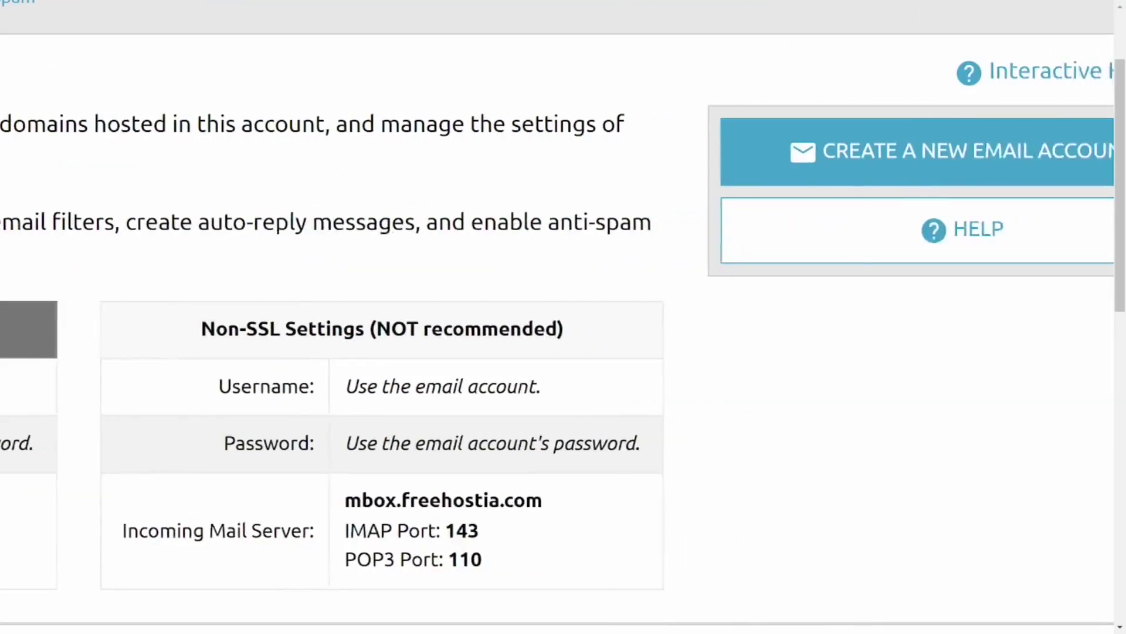
scroll(923, 206, right, 3)
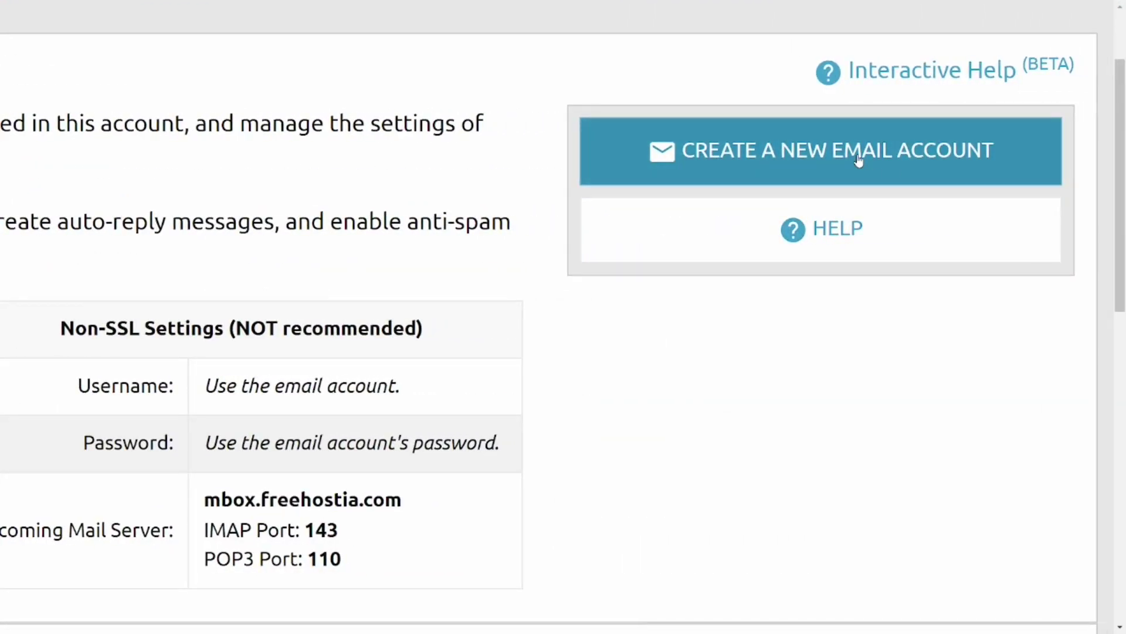
scroll(858, 161, up, 3)
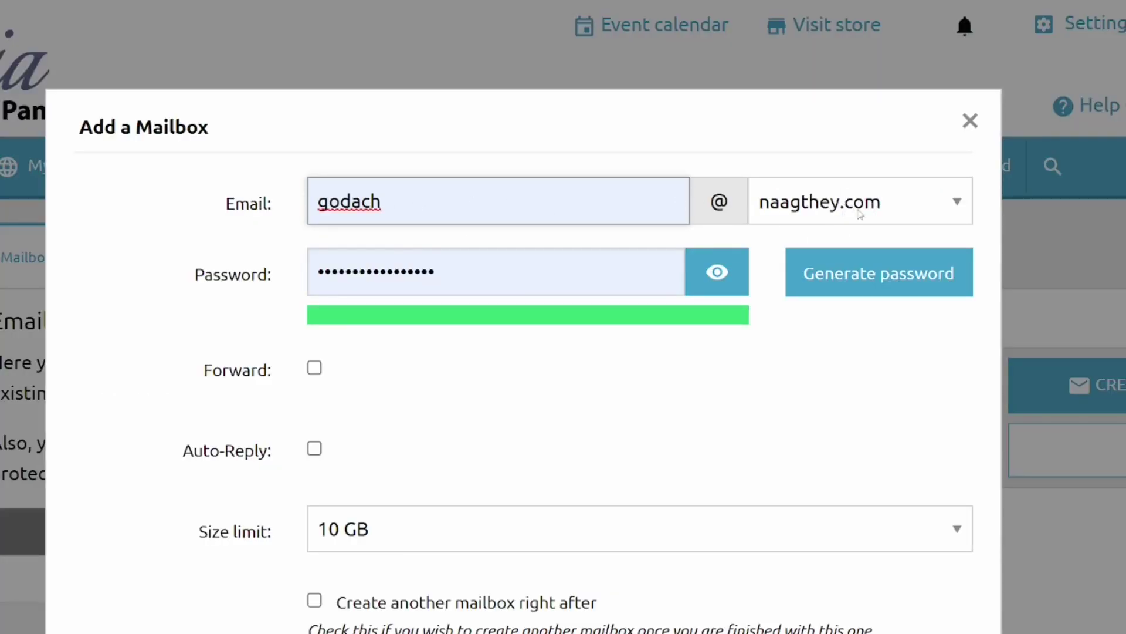
Step: Add the N-Type mailbox, forwarding to the owner's Gmail address with Save a Copy enabled
click(403, 200)
key(BackSpace)
key(BackSpace)
key(BackSpace)
key(BackSpace)
key(BackSpace)
key(BackSpace)
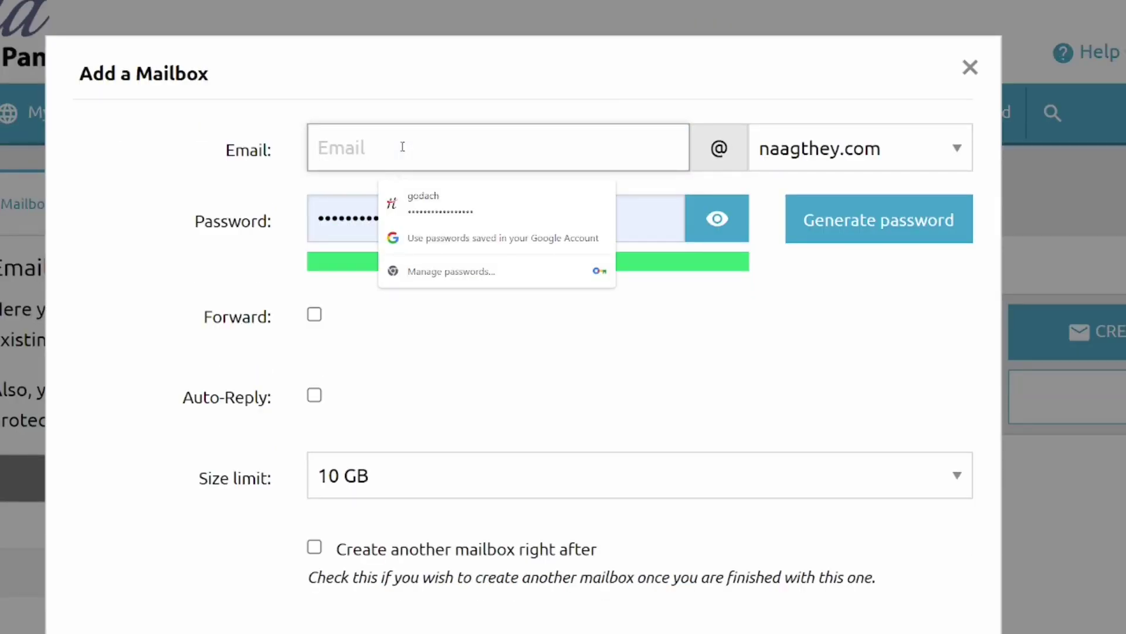
key(ctrl+v)
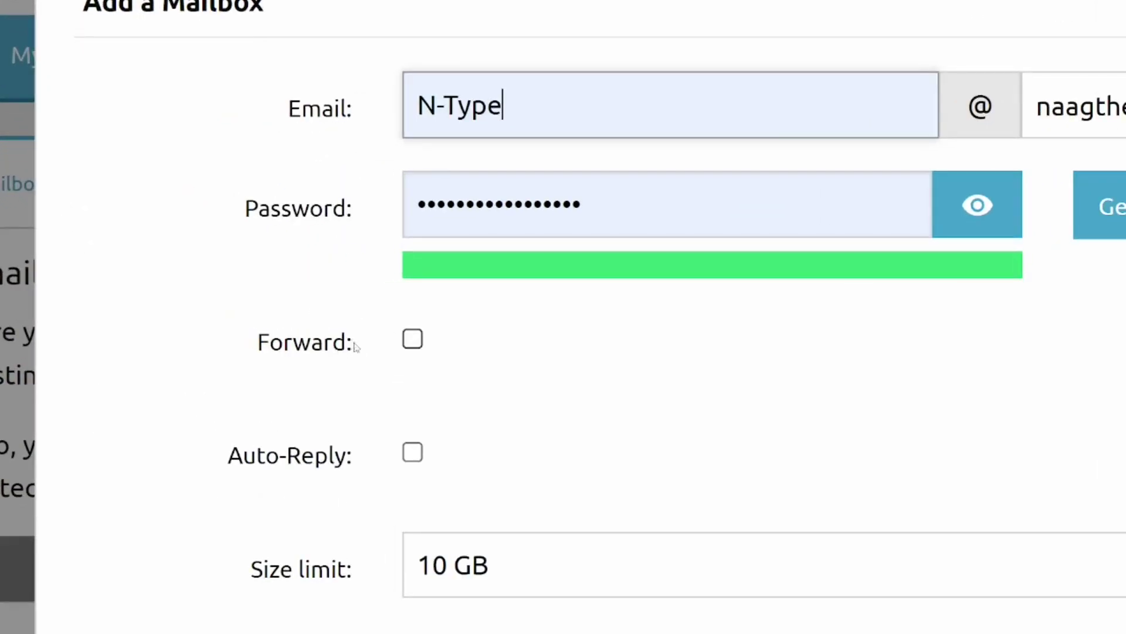
click(413, 340)
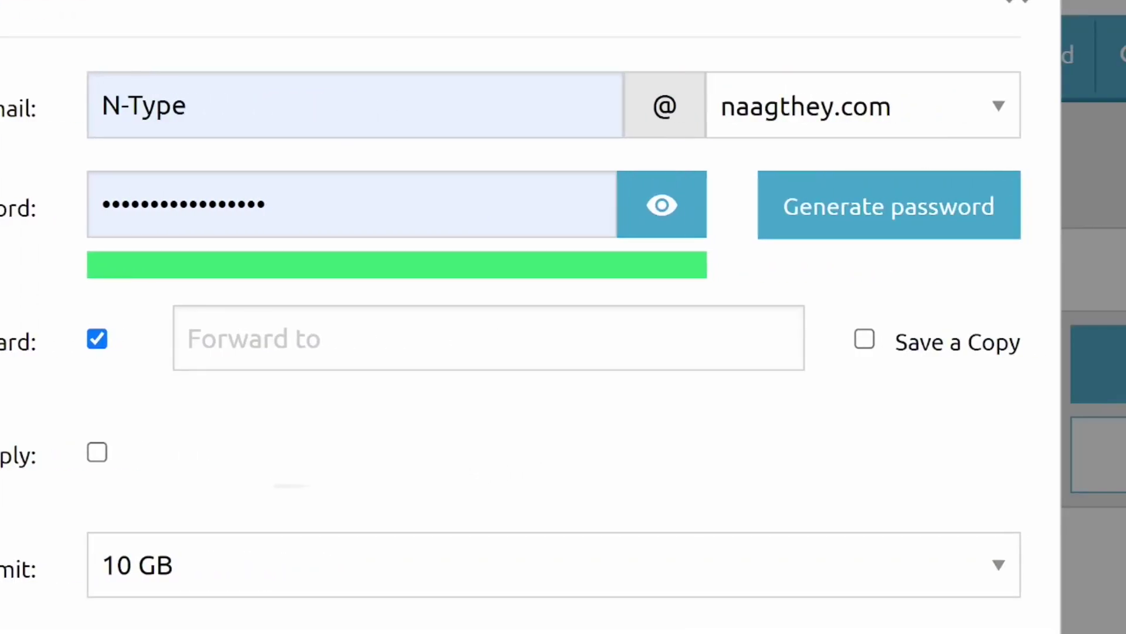
click(744, 347)
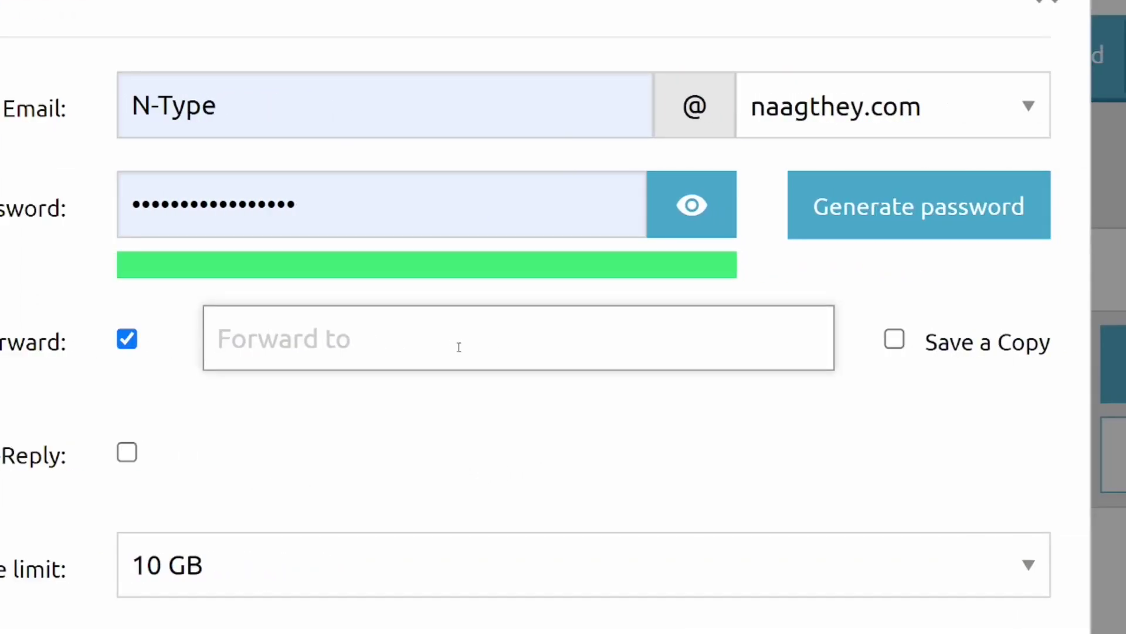
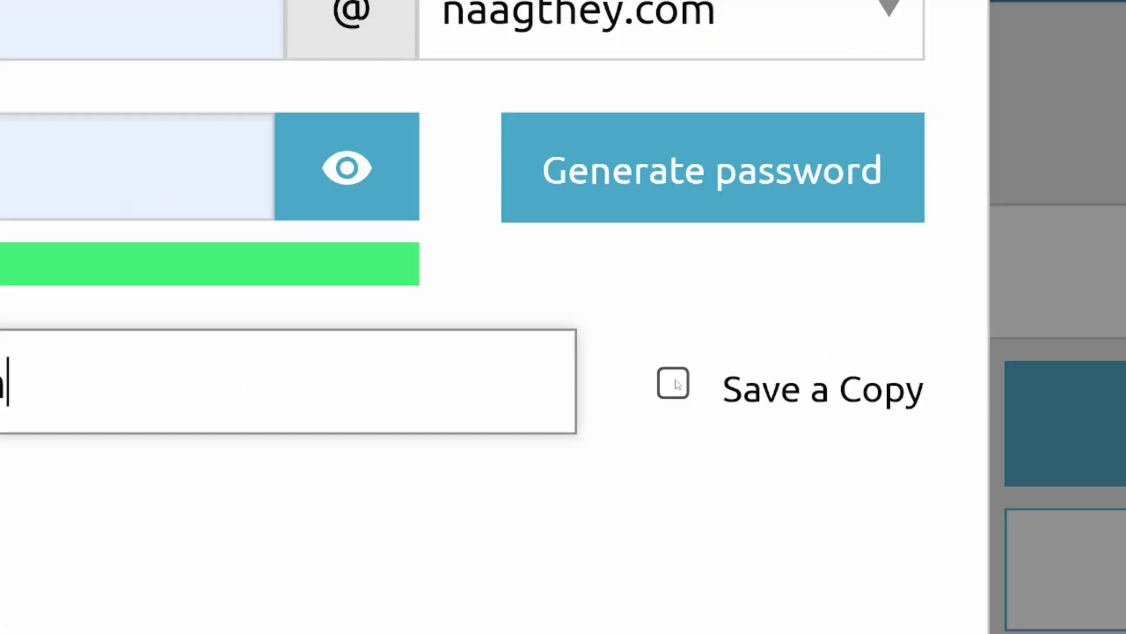
click(676, 384)
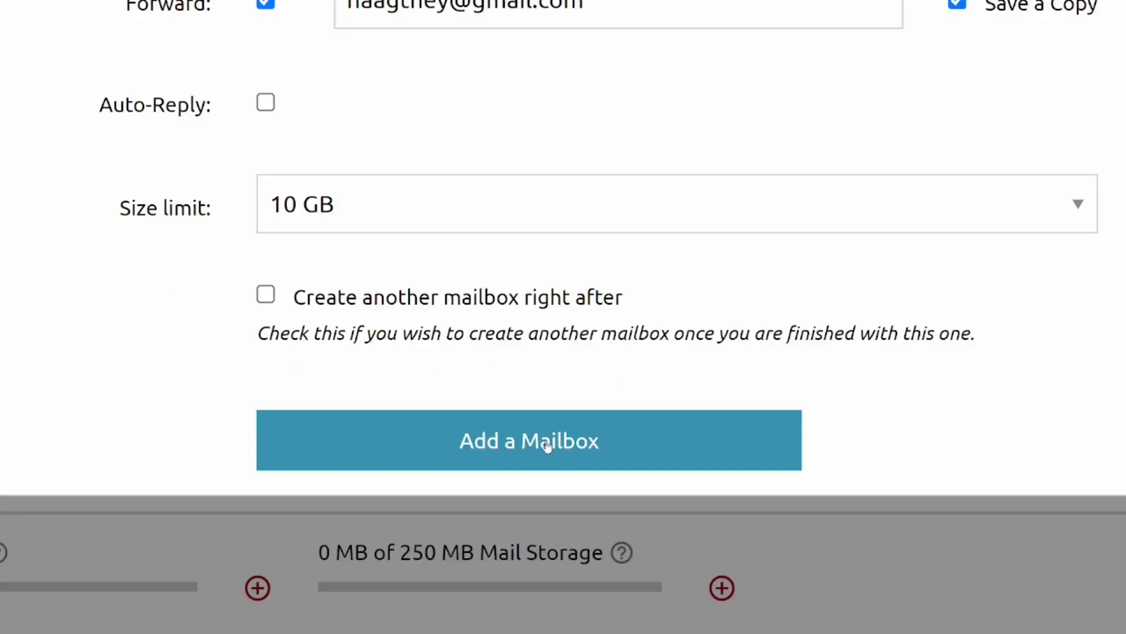
click(534, 451)
scroll(564, 316, down, 4)
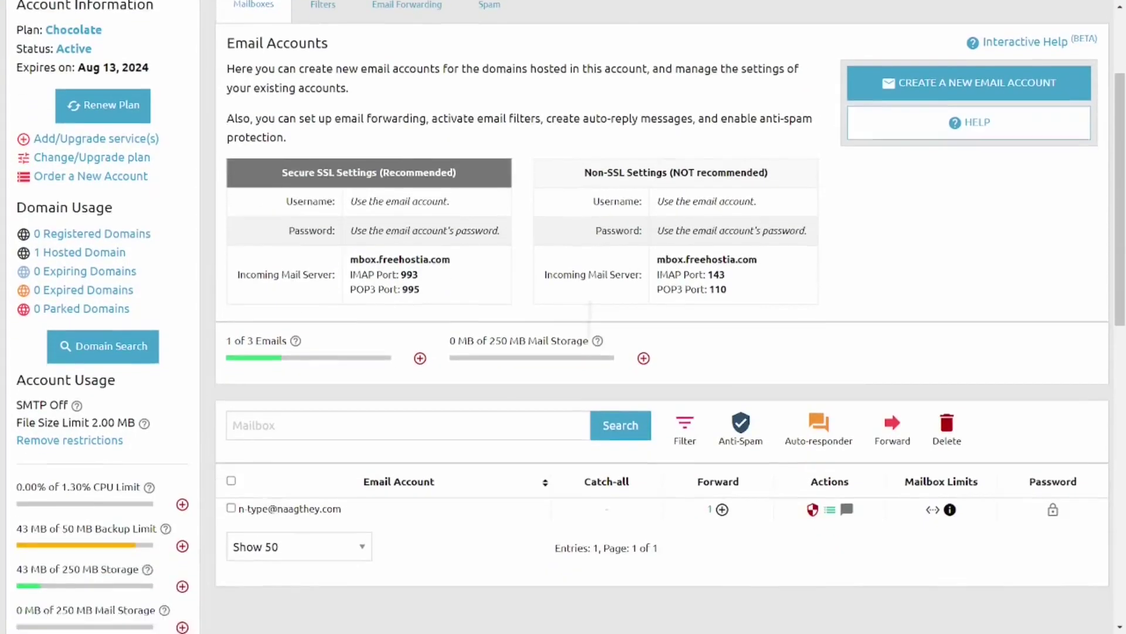